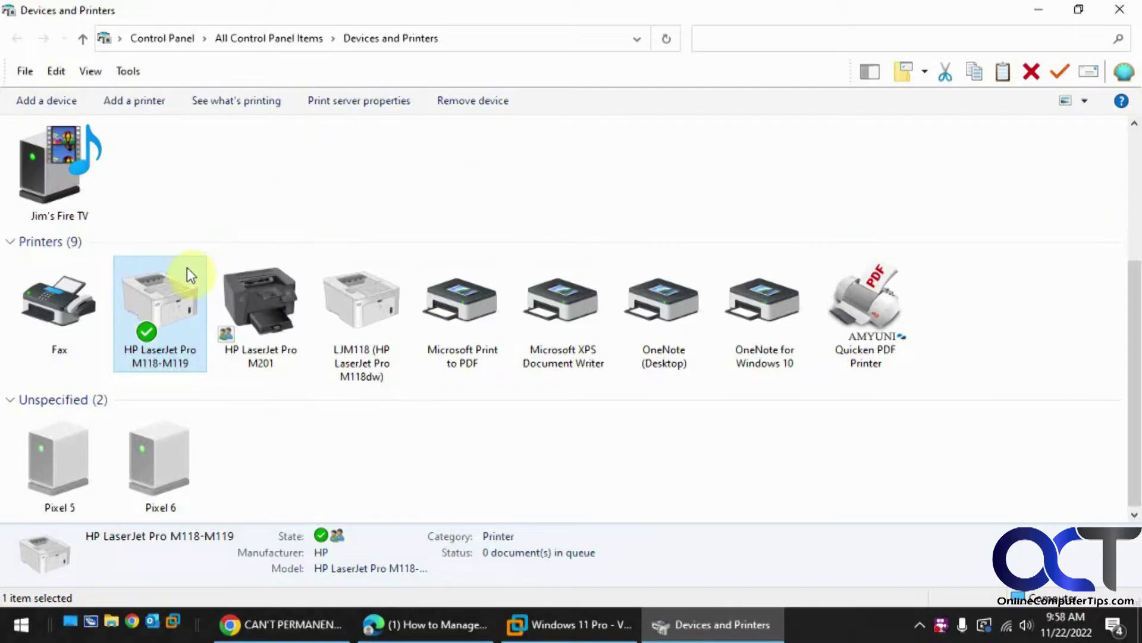
Check the HP LaserJet Pro M118-M119's Sharing tab, then go to the Network and Sharing Center.
{"action": "left_click", "coordinate": [594, 623]}
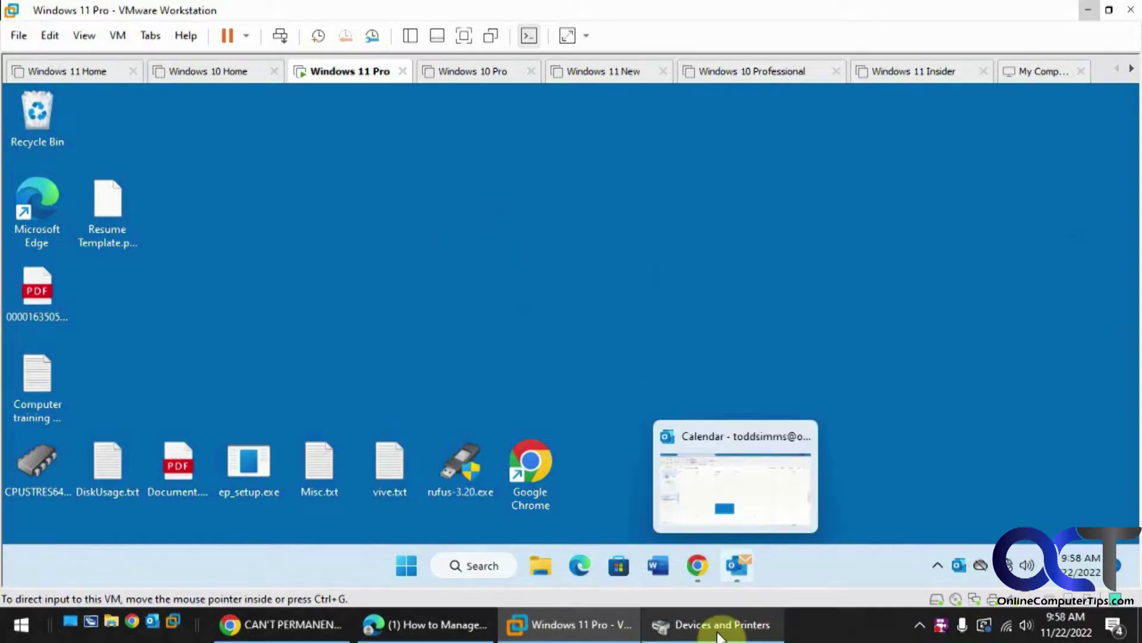
{"action": "left_click", "coordinate": [711, 614]}
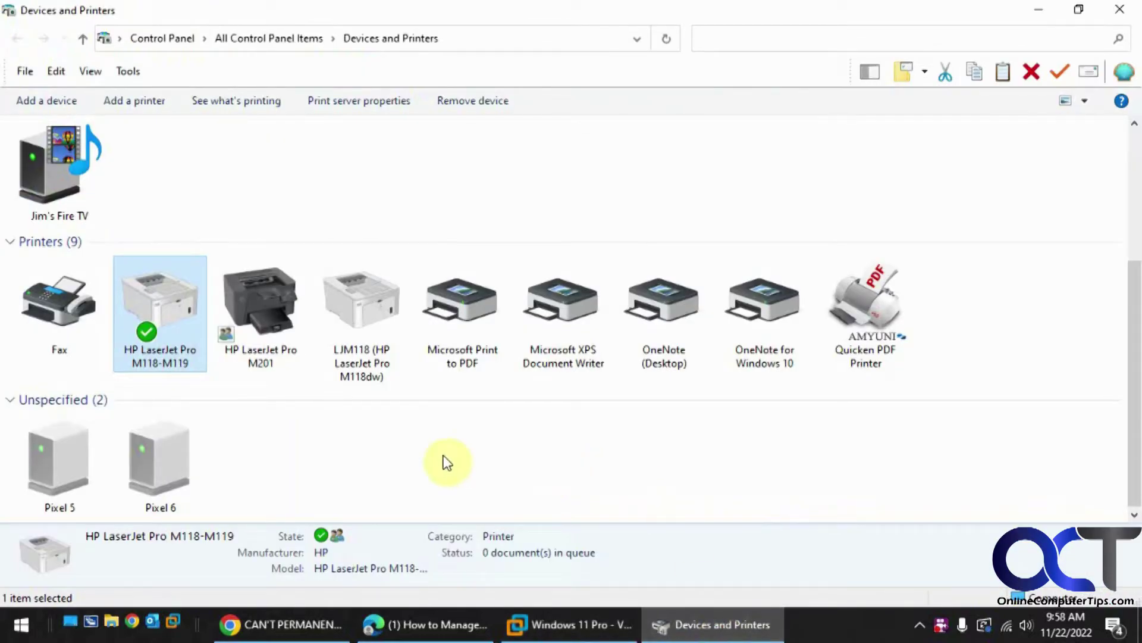
{"action": "right_click", "coordinate": [179, 362]}
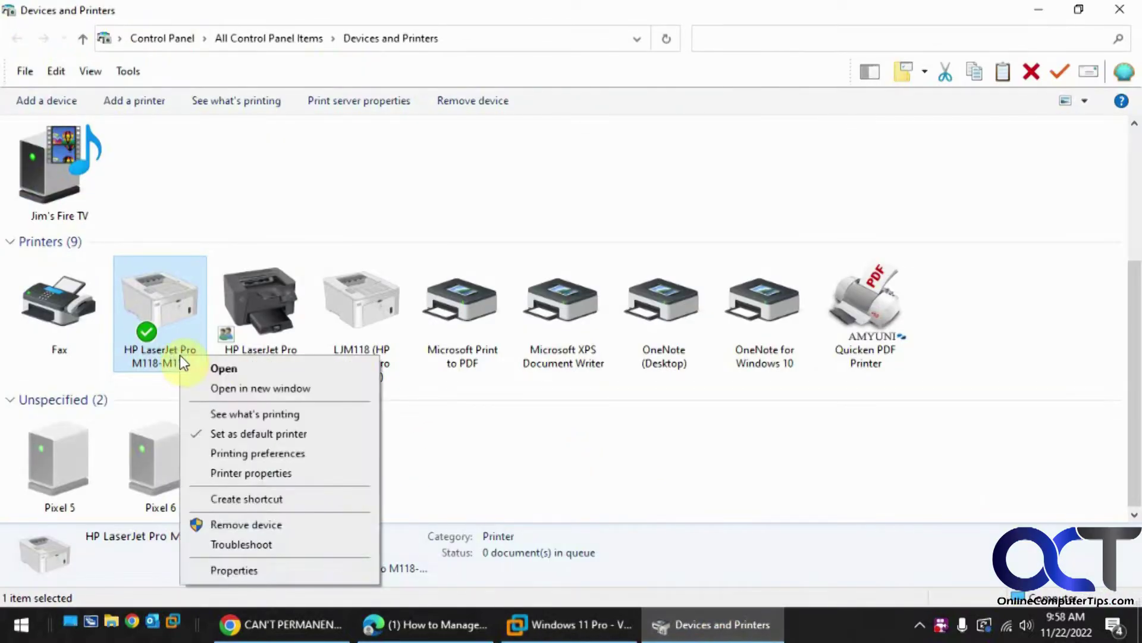
{"action": "left_click", "coordinate": [242, 472]}
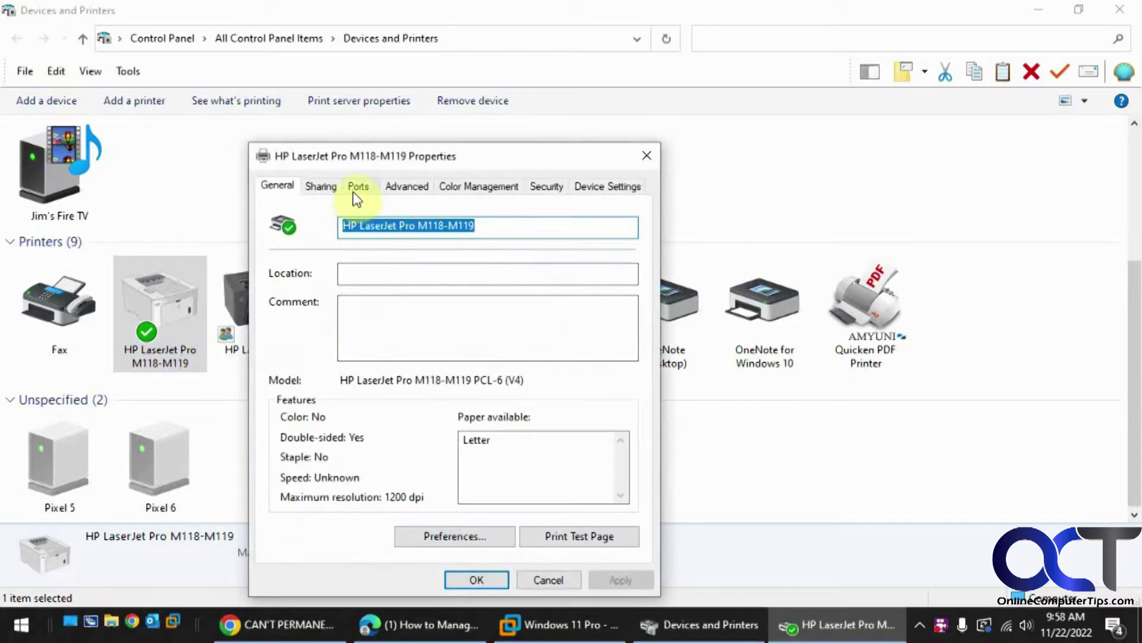
{"action": "left_click", "coordinate": [327, 186]}
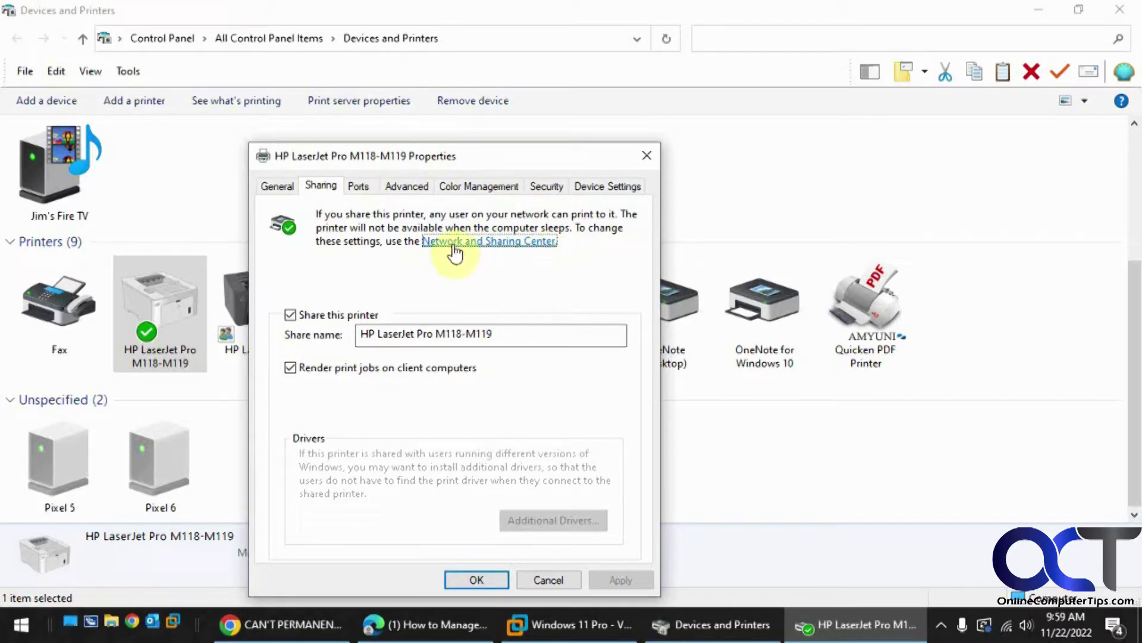
{"action": "left_click", "coordinate": [492, 242]}
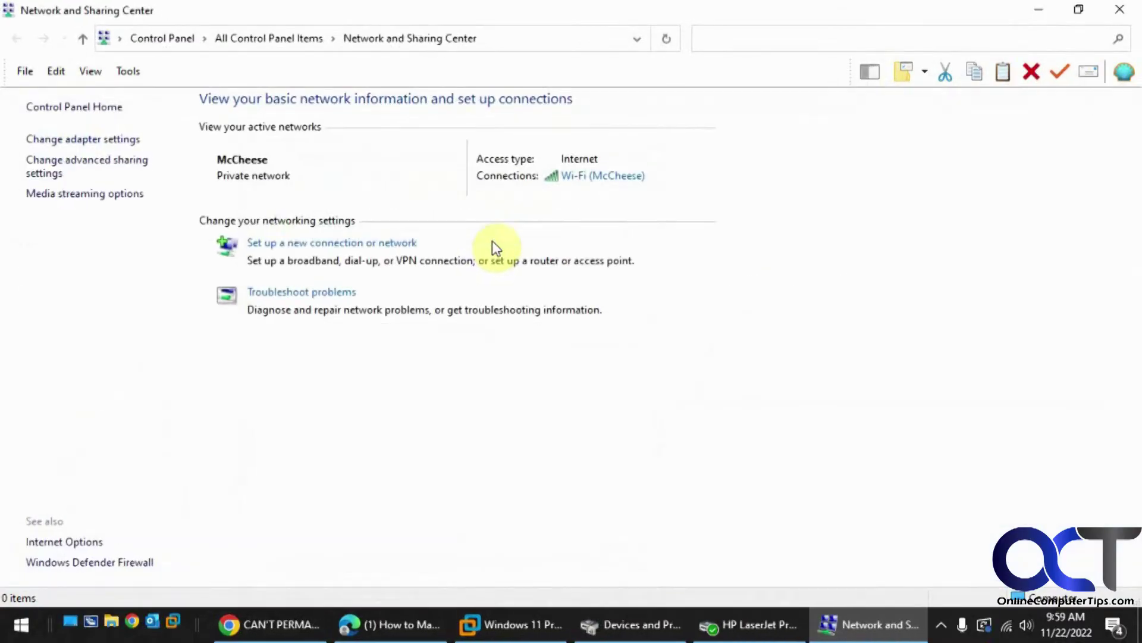
Review the Private profile's network discovery and file and printer sharing options in advanced sharing settings.
{"action": "left_click", "coordinate": [113, 169]}
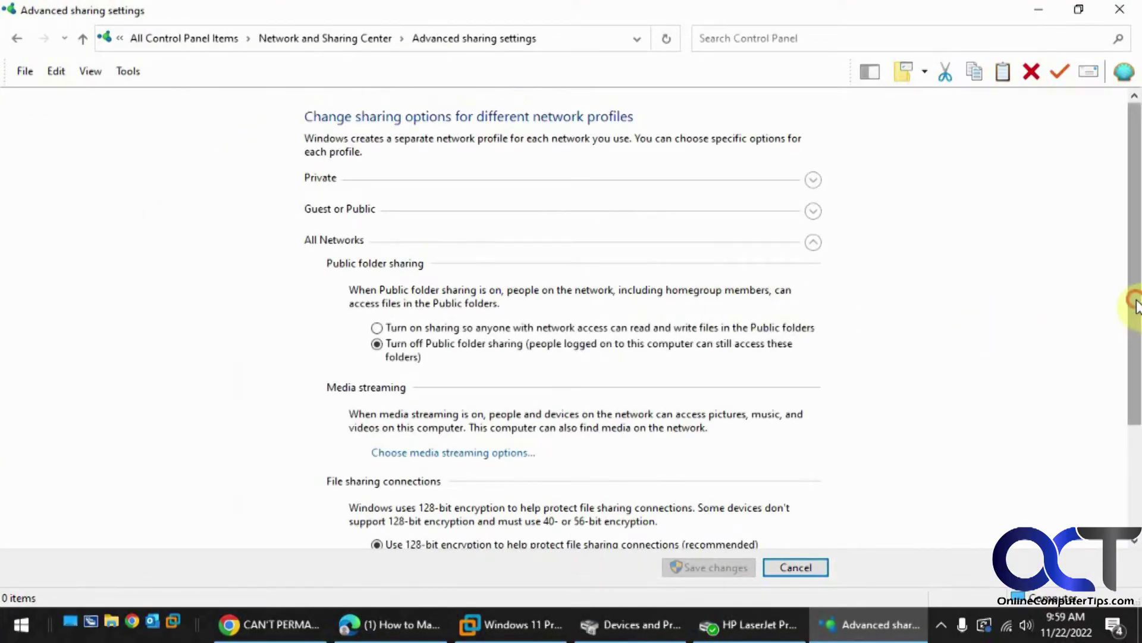
{"action": "left_click_drag", "start_coordinate": [1135, 301], "coordinate": [1137, 468]}
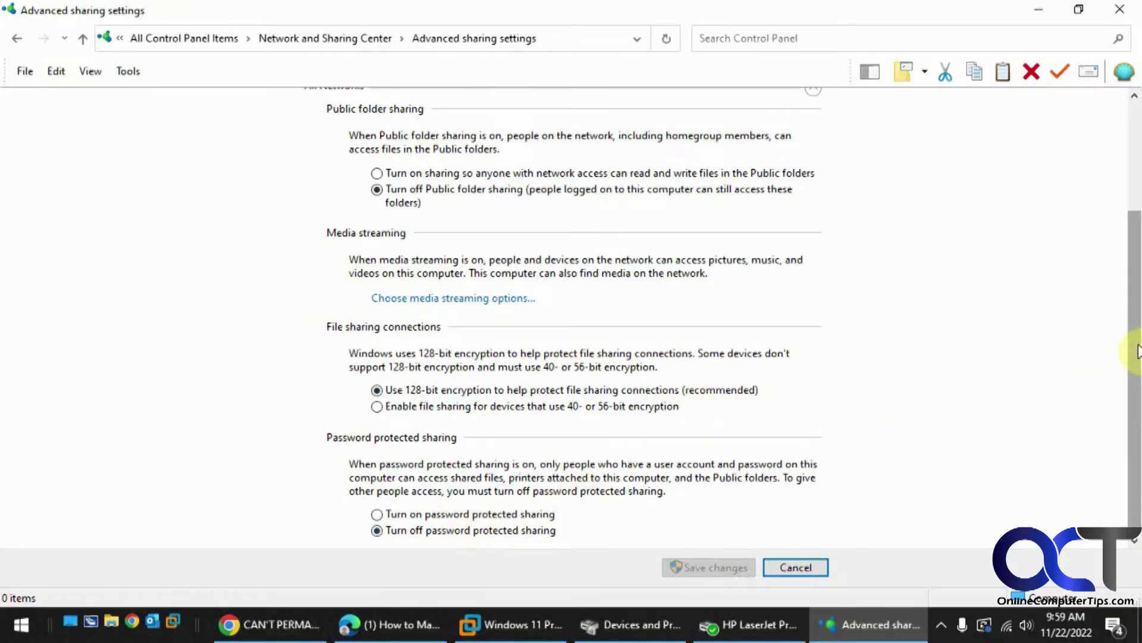
{"action": "left_click_drag", "start_coordinate": [1130, 350], "coordinate": [1133, 239]}
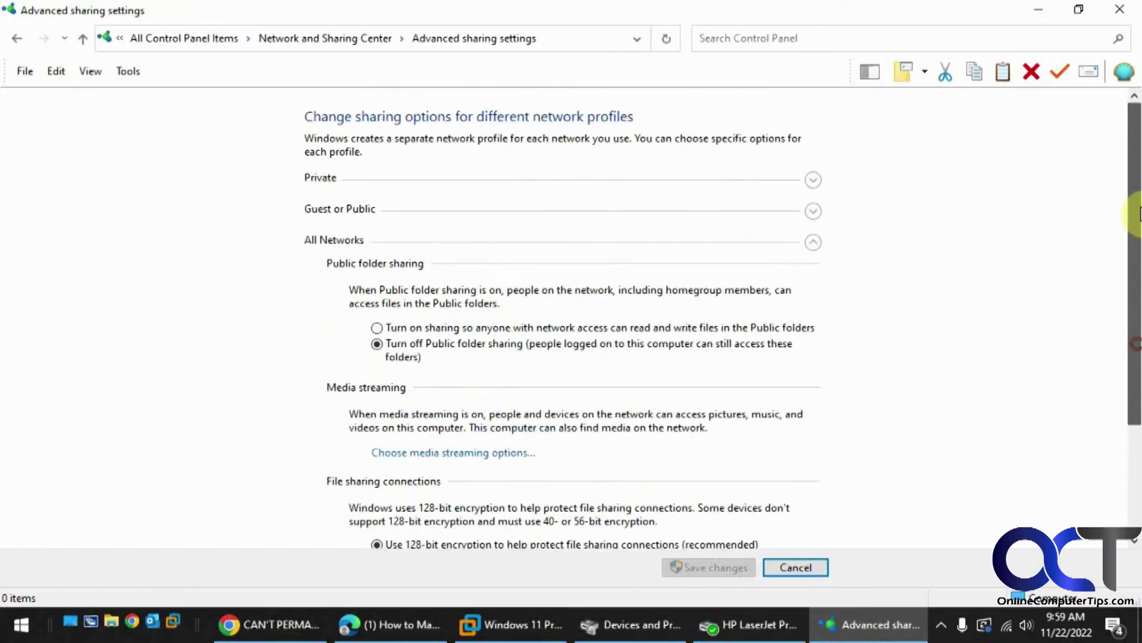
{"action": "left_click", "coordinate": [812, 179]}
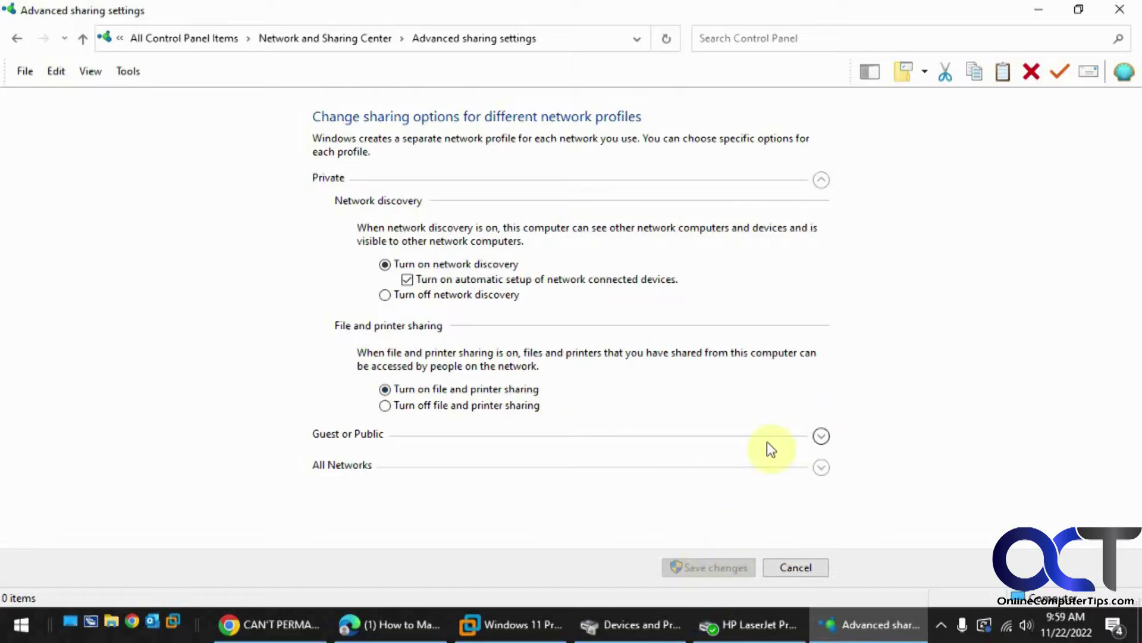
{"action": "left_click", "coordinate": [1042, 14]}
Cancel the printer properties and launch the Settings app in the Windows 11 VM.
{"action": "left_click", "coordinate": [555, 575]}
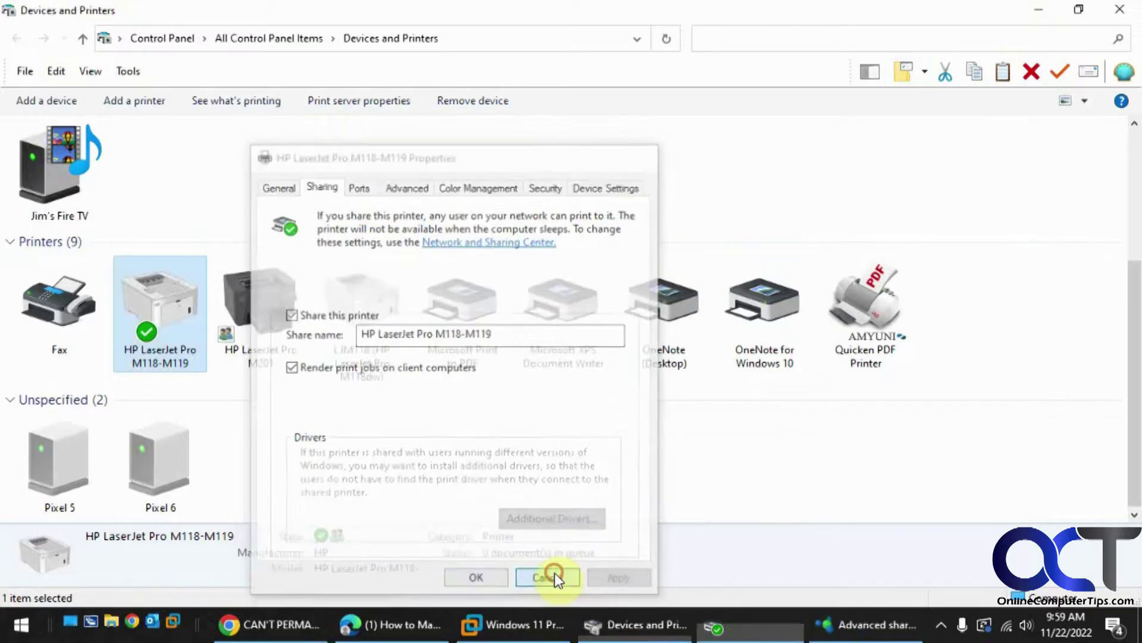
{"action": "left_click", "coordinate": [587, 623]}
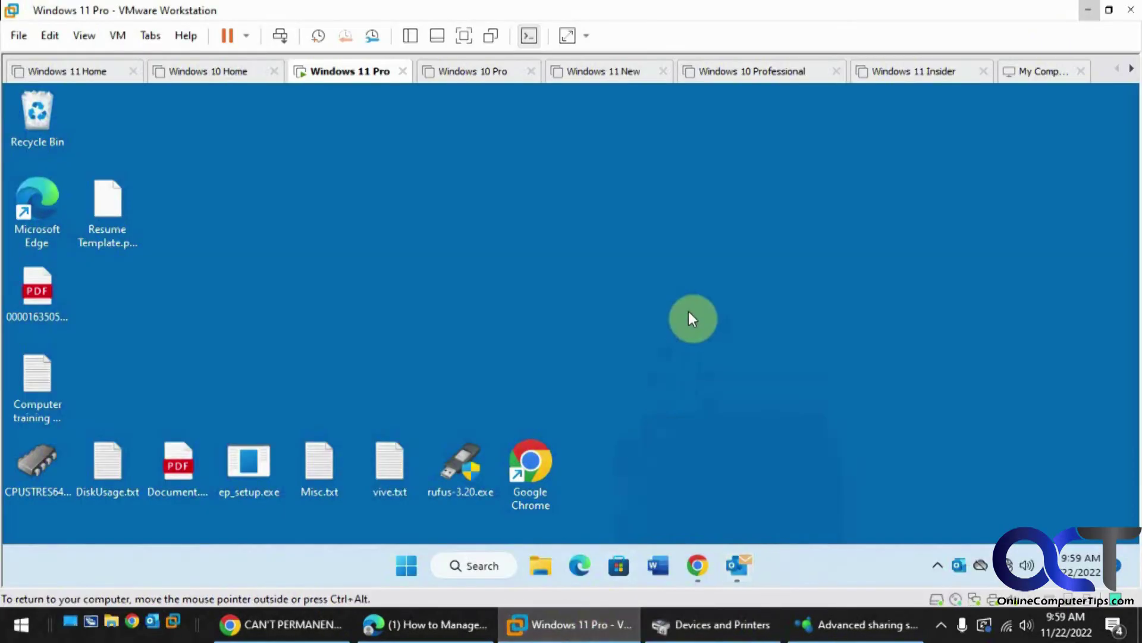
{"action": "left_click", "coordinate": [408, 564]}
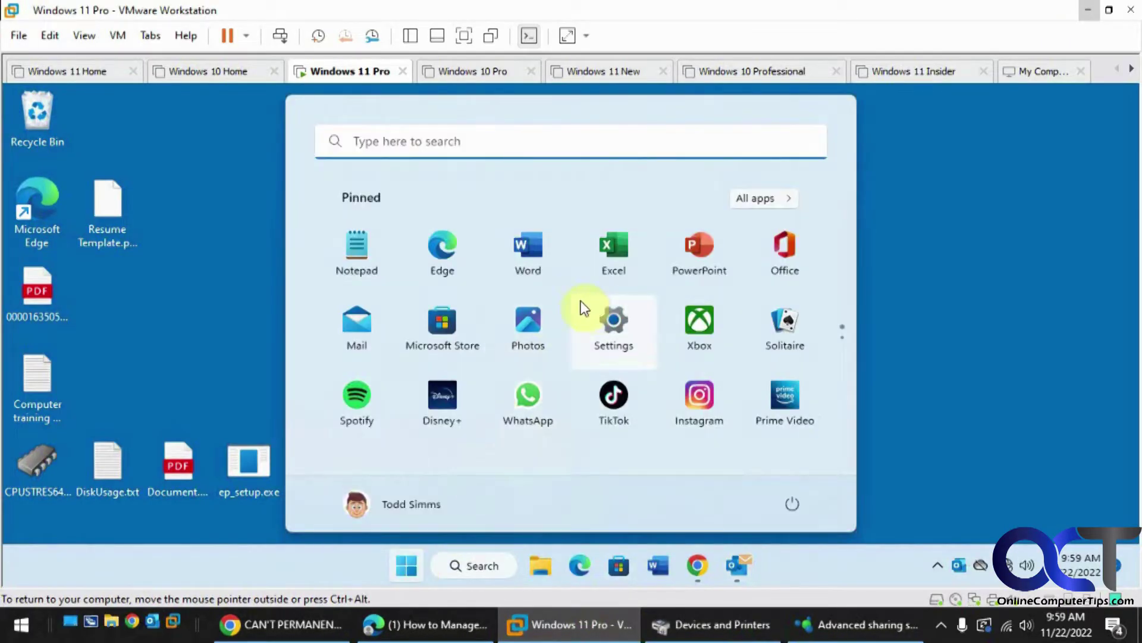
{"action": "left_click", "coordinate": [612, 325]}
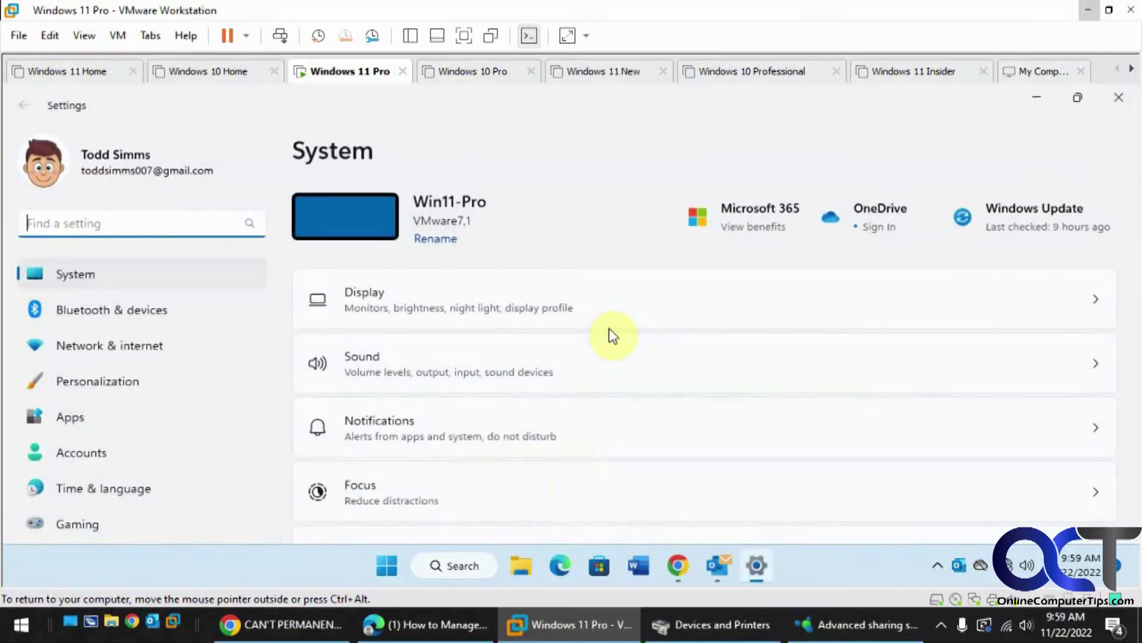
Under Bluetooth & devices > Printers & scanners, start a search for a printer to add.
{"action": "left_click", "coordinate": [129, 311]}
{"action": "left_click", "coordinate": [498, 290]}
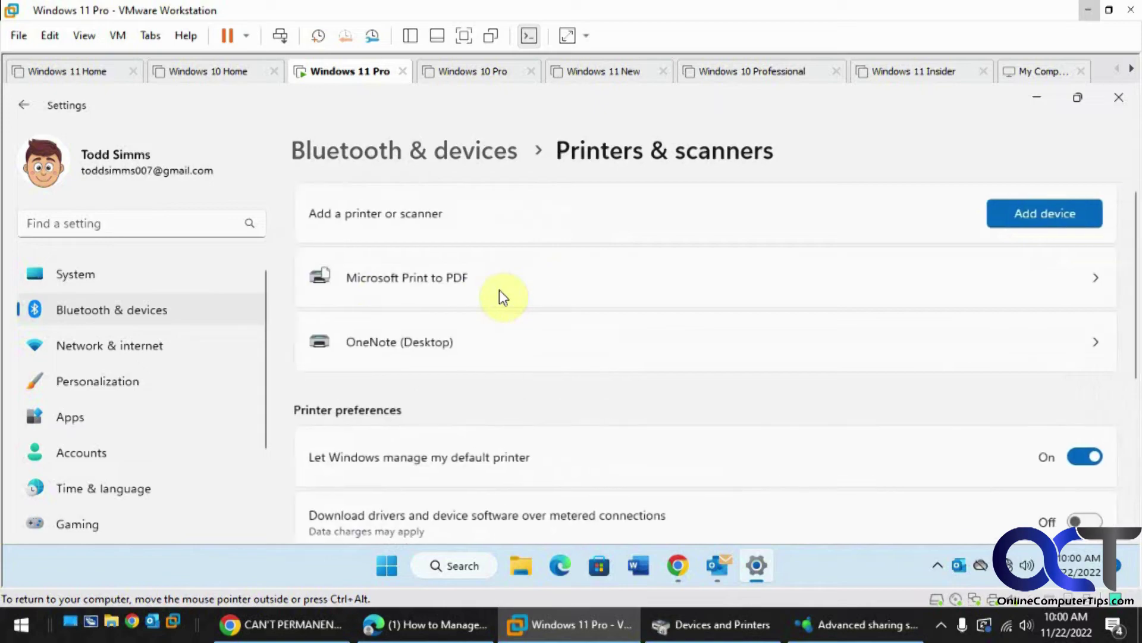
{"action": "left_click", "coordinate": [1052, 210]}
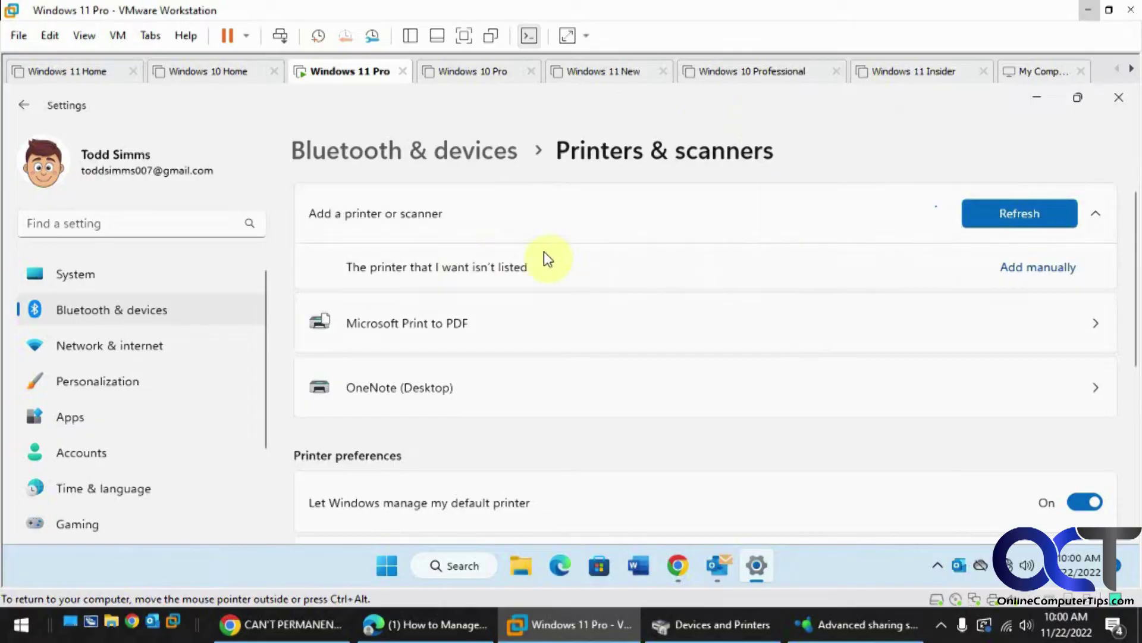
Add the printer manually via 'Select a shared printer by name', entering \\win10 as the path.
{"action": "left_click", "coordinate": [1047, 271]}
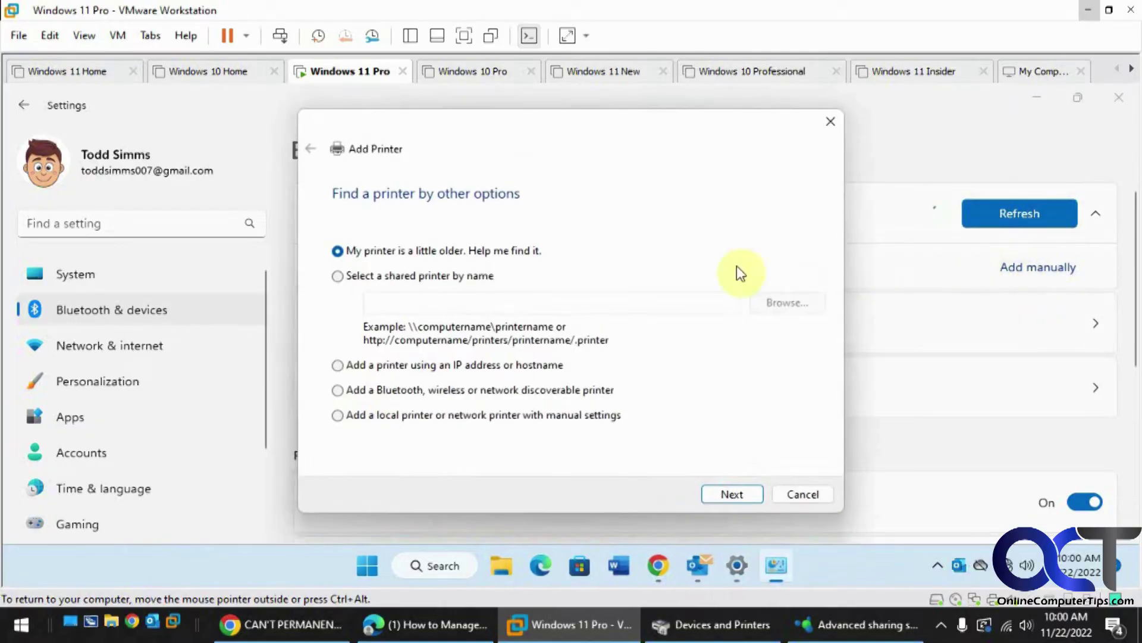
{"action": "left_click", "coordinate": [438, 275]}
{"action": "left_click", "coordinate": [435, 300]}
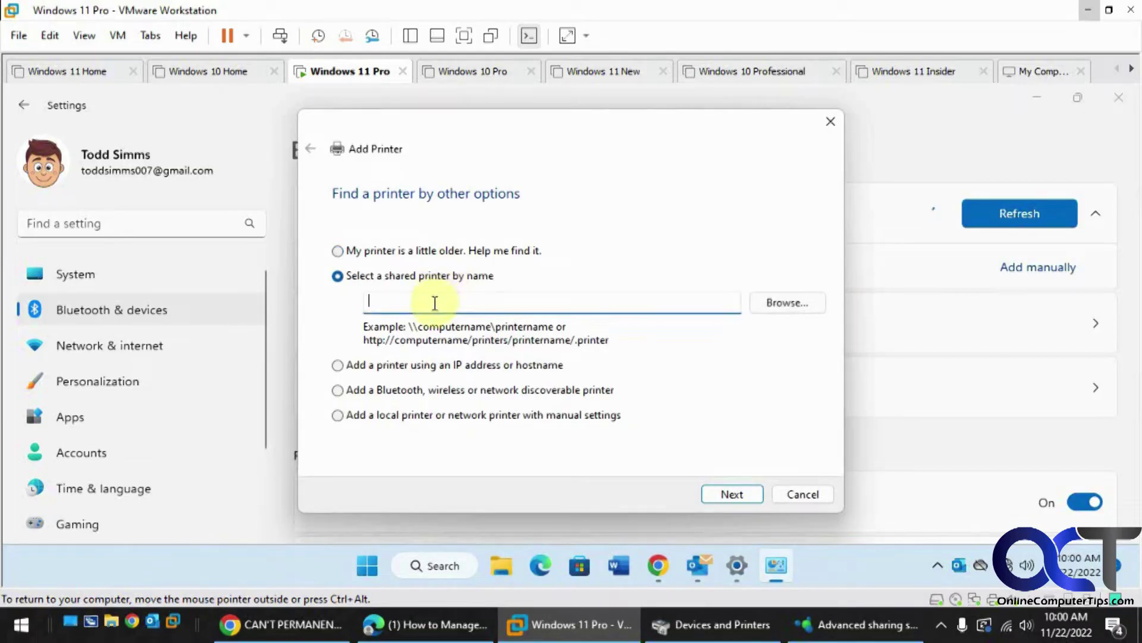
{"action": "type", "text": "\\\\win10"}
{"action": "left_click", "coordinate": [21, 623]}
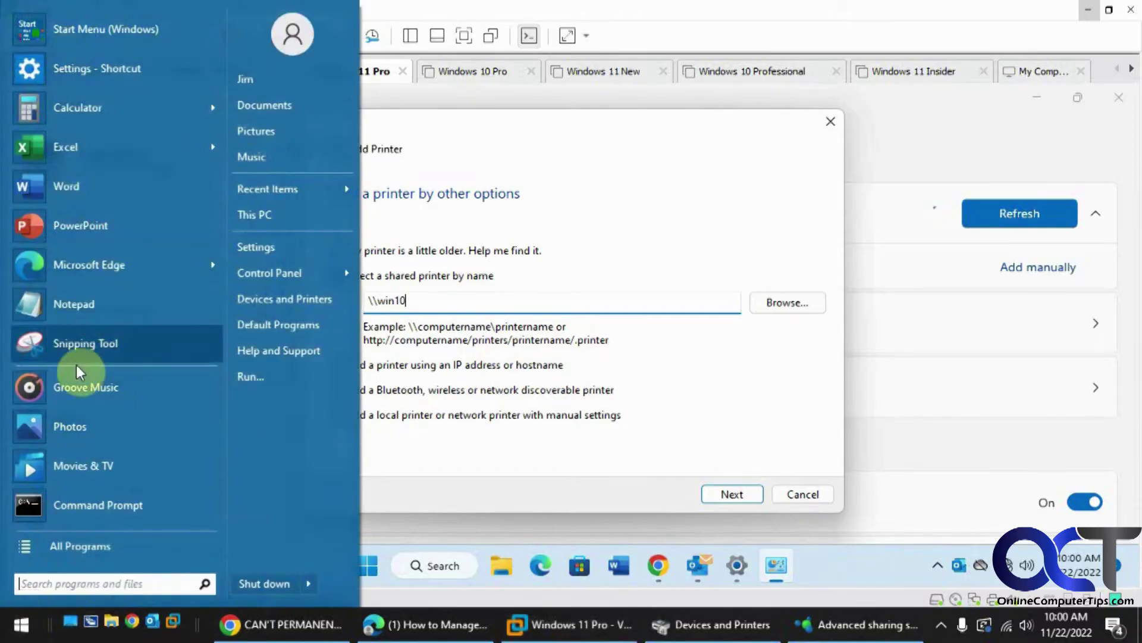
{"action": "left_click", "coordinate": [106, 500]}
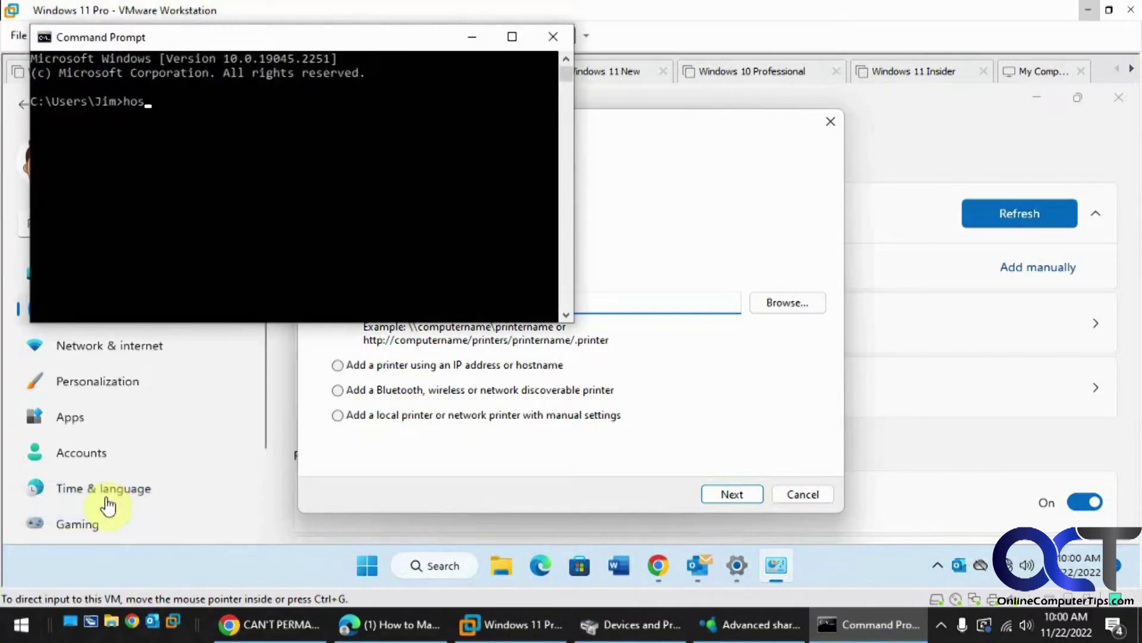
{"action": "type", "text": "hostname"}
{"action": "key", "text": "Return"}
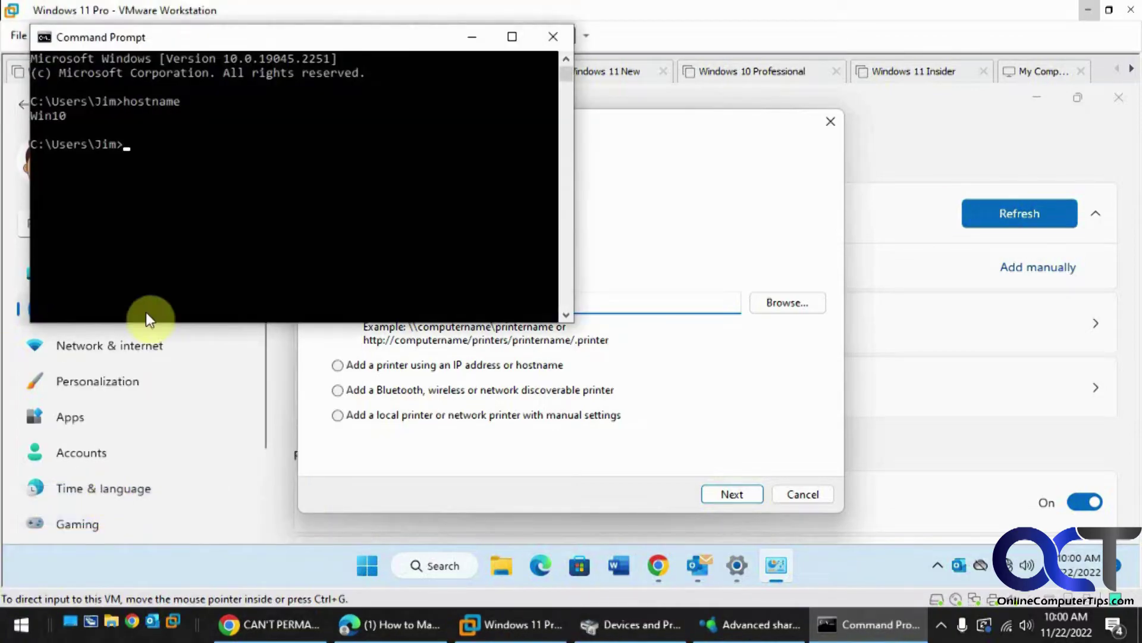
{"action": "left_click", "coordinate": [552, 37]}
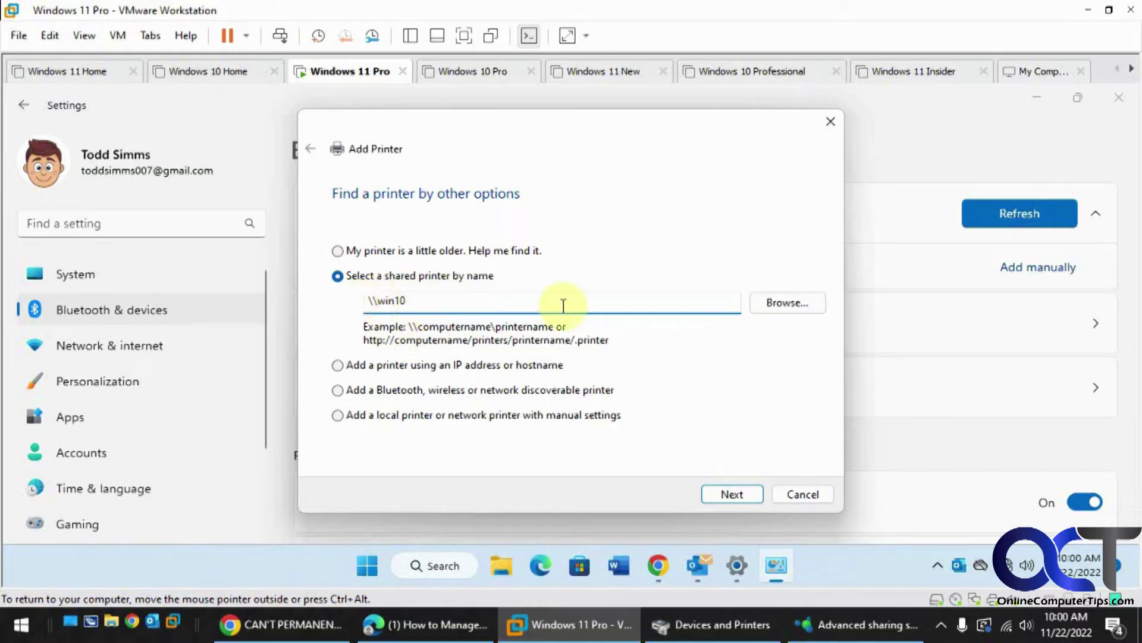
Browse the network to WIN10 and pick HP LaserJet Pro M118-M119 as the shared printer.
{"action": "left_click", "coordinate": [787, 305]}
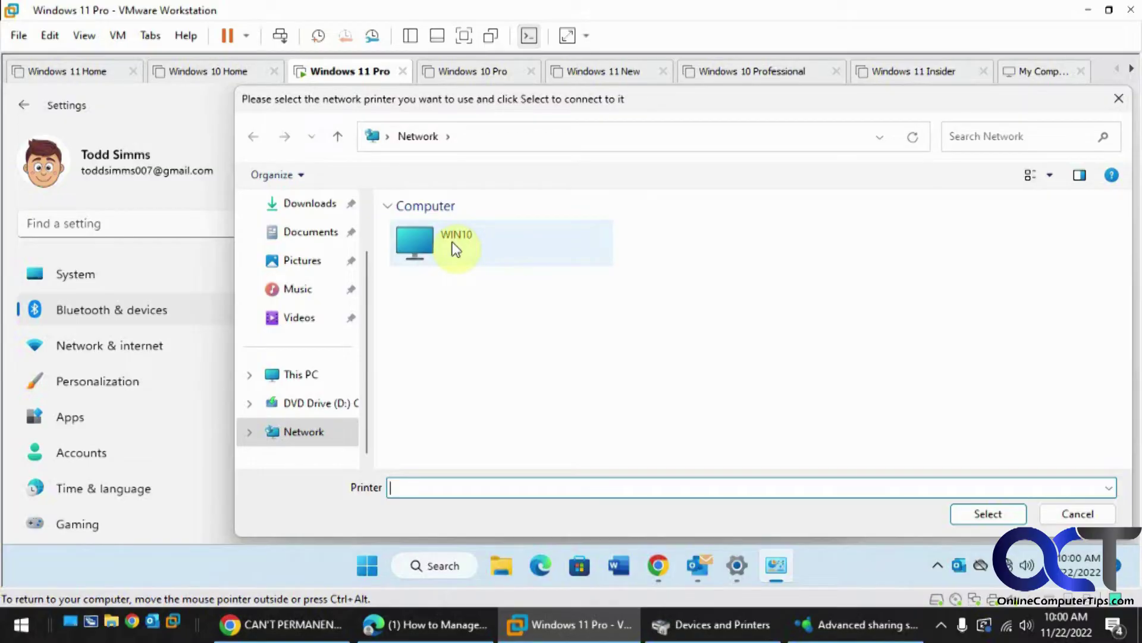
{"action": "double_click", "coordinate": [456, 249]}
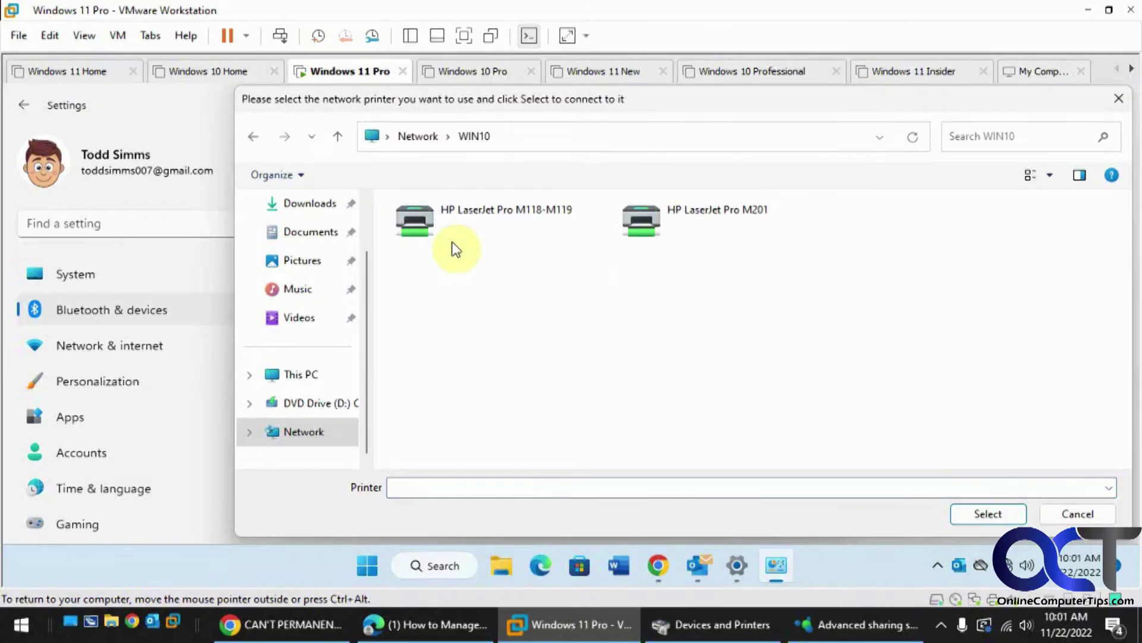
{"action": "double_click", "coordinate": [487, 217]}
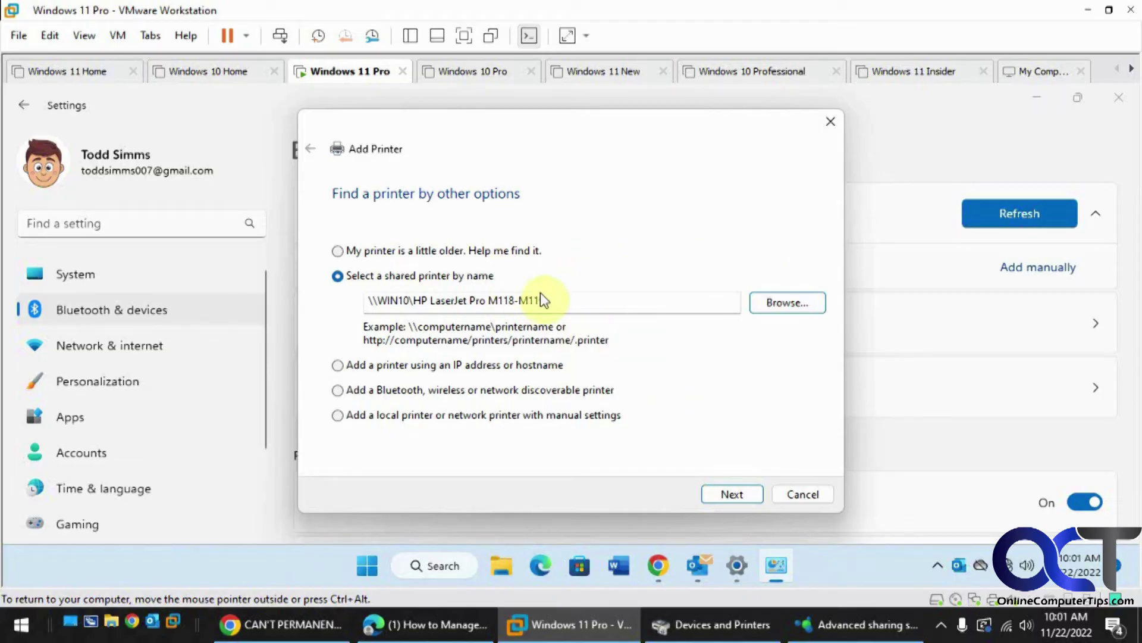
Install the shared printer, keep its default name and finish the Add Printer wizard.
{"action": "left_click", "coordinate": [734, 491]}
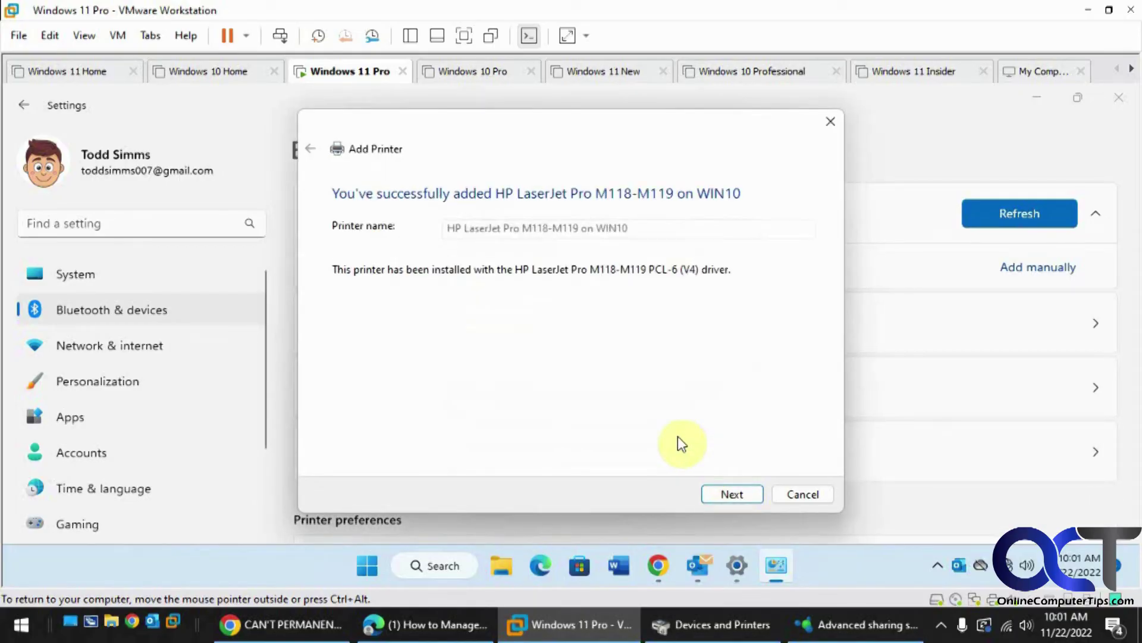
{"action": "left_click", "coordinate": [727, 493]}
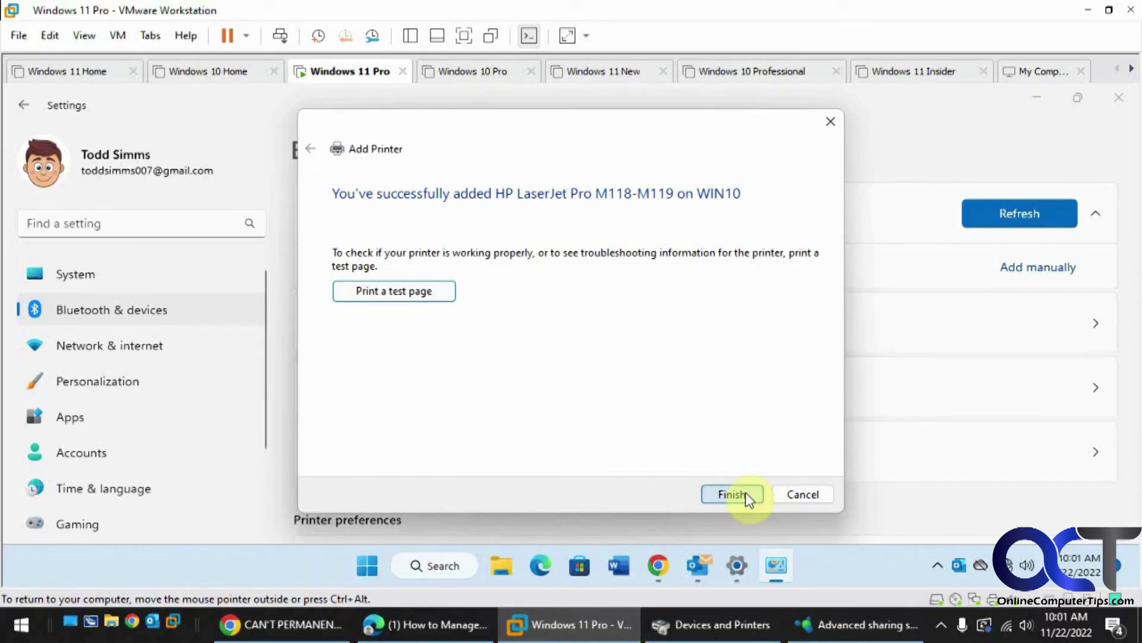
{"action": "left_click", "coordinate": [745, 493]}
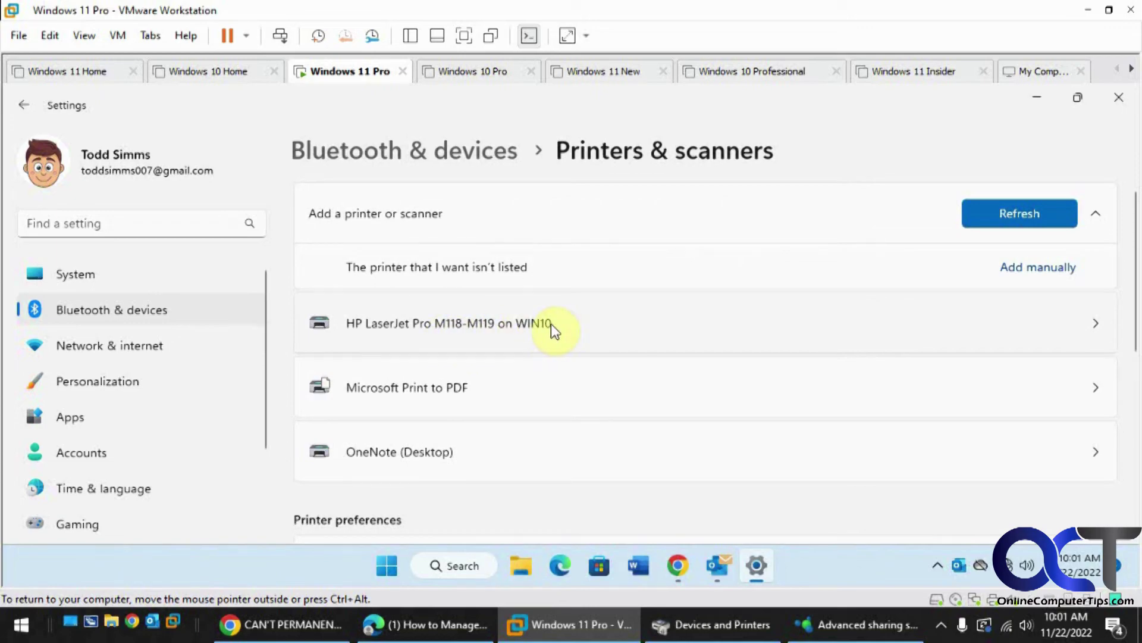
{"action": "left_click", "coordinate": [731, 625]}
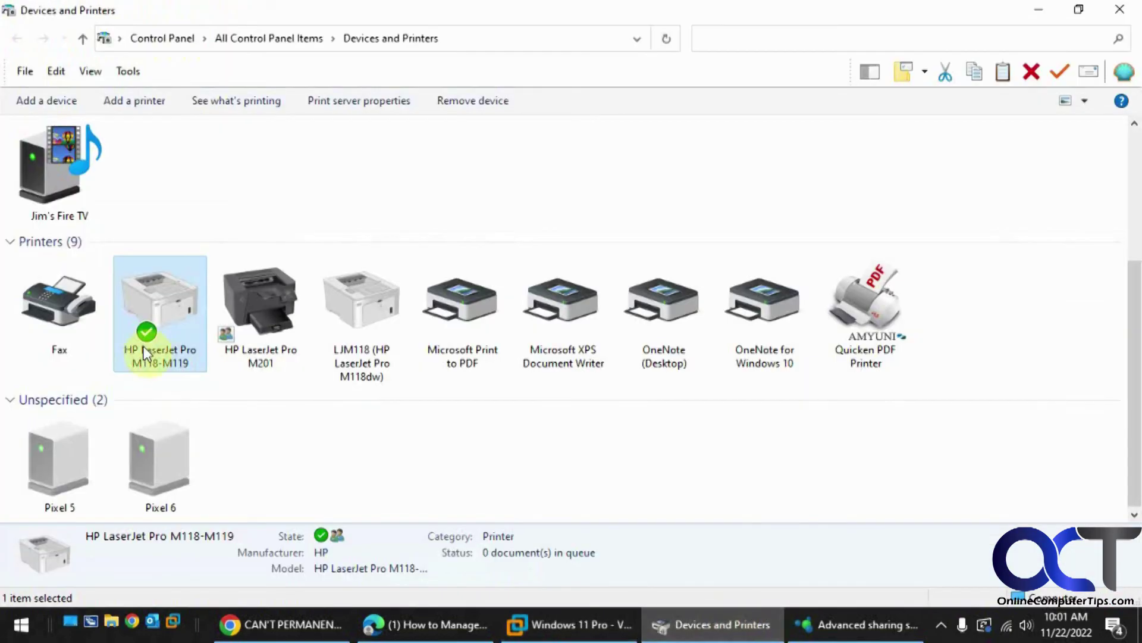
Check the HP LaserJet Pro M118-M119's Sharing tab, then reach advanced sharing settings via Network and Sharing Center.
{"action": "right_click", "coordinate": [156, 325]}
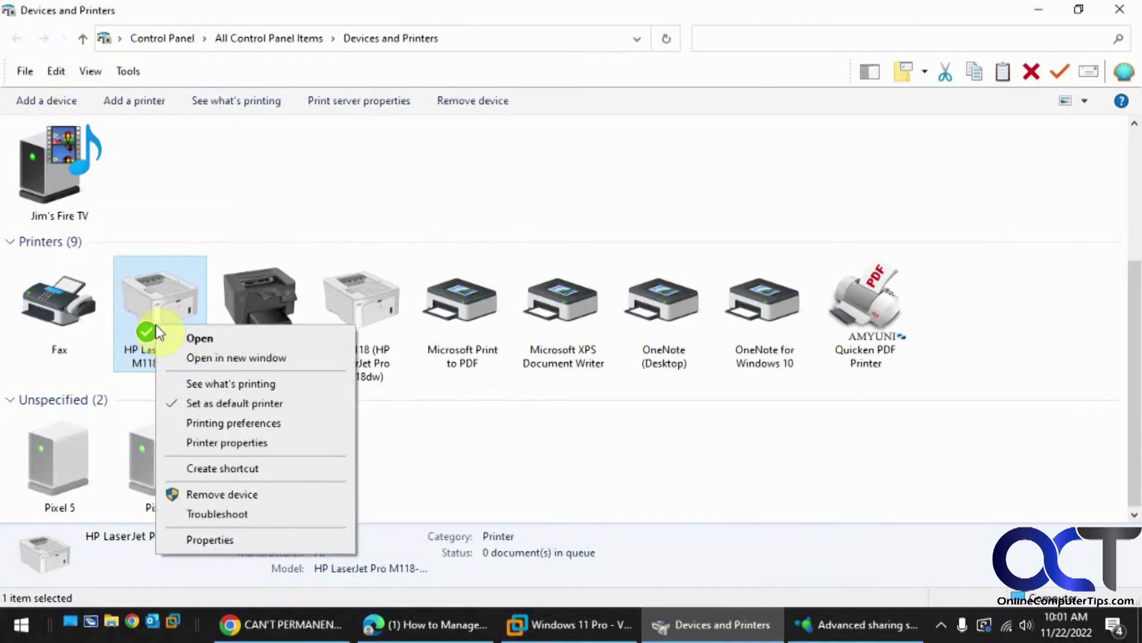
{"action": "left_click", "coordinate": [212, 439]}
{"action": "left_click", "coordinate": [291, 185]}
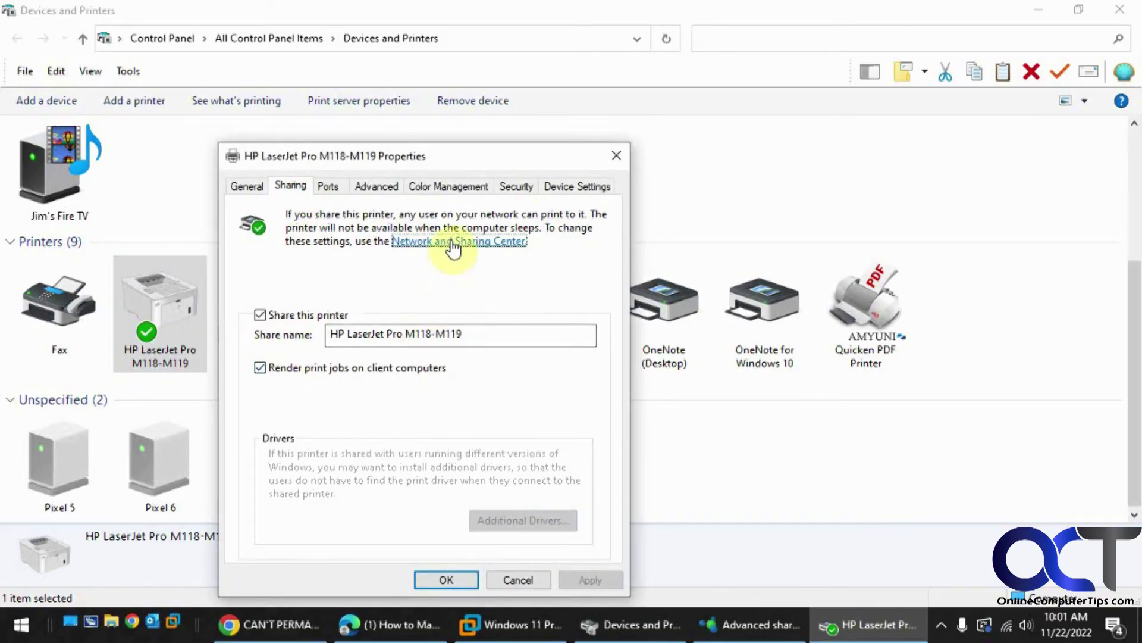
{"action": "left_click", "coordinate": [453, 244]}
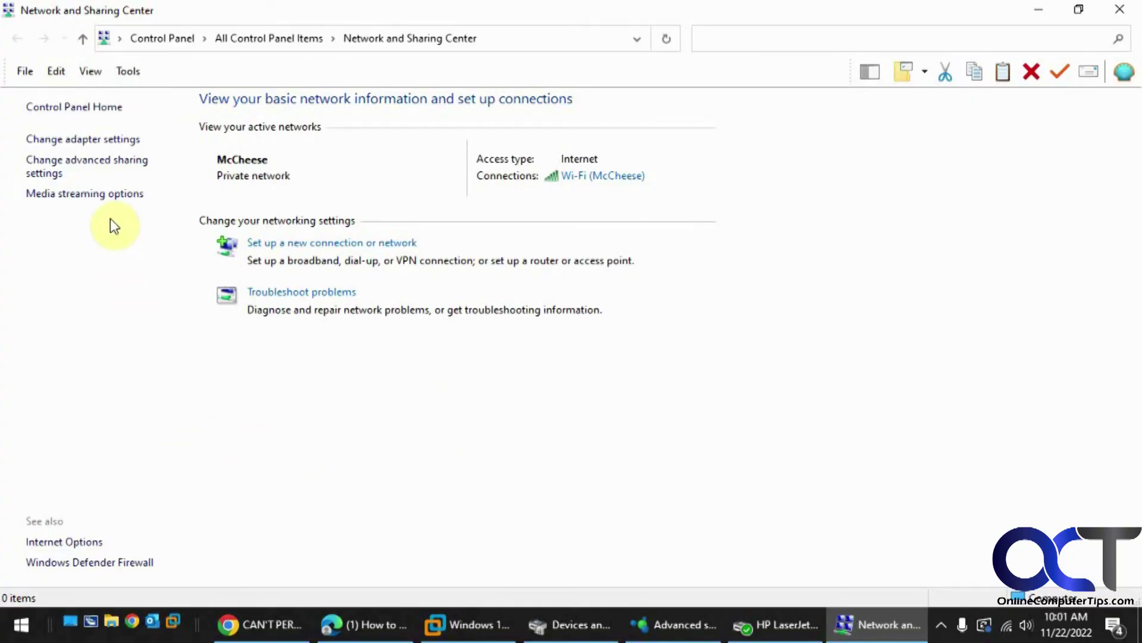
{"action": "left_click", "coordinate": [101, 171]}
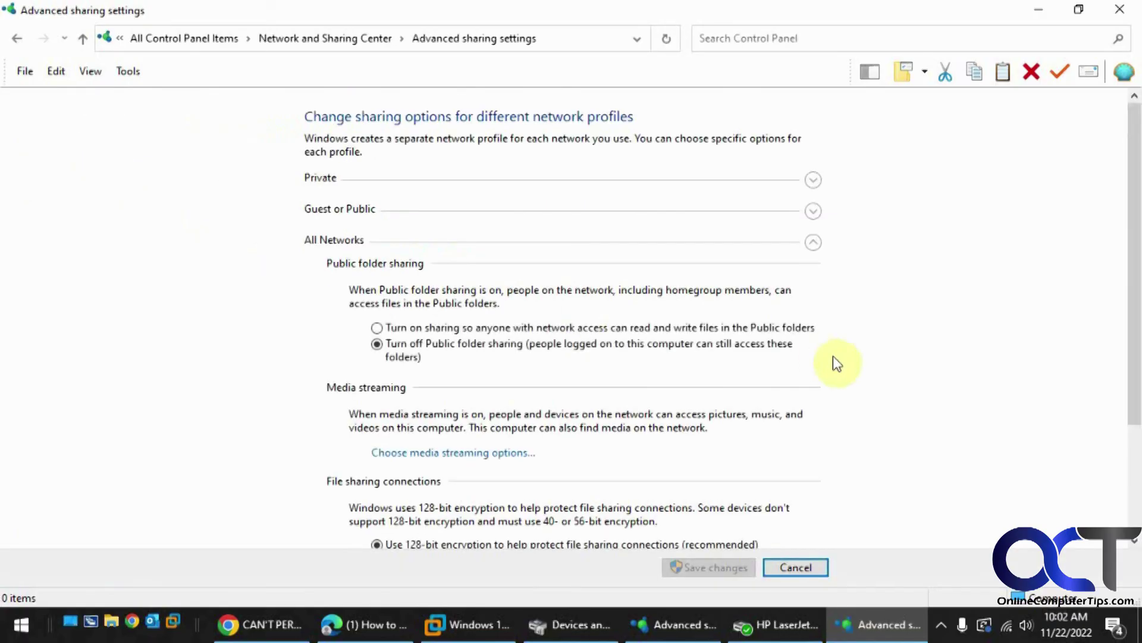
Verify the Private profile's network discovery and printer sharing, then return to the Windows 11 VM.
{"action": "left_click_drag", "start_coordinate": [1134, 356], "coordinate": [1135, 497]}
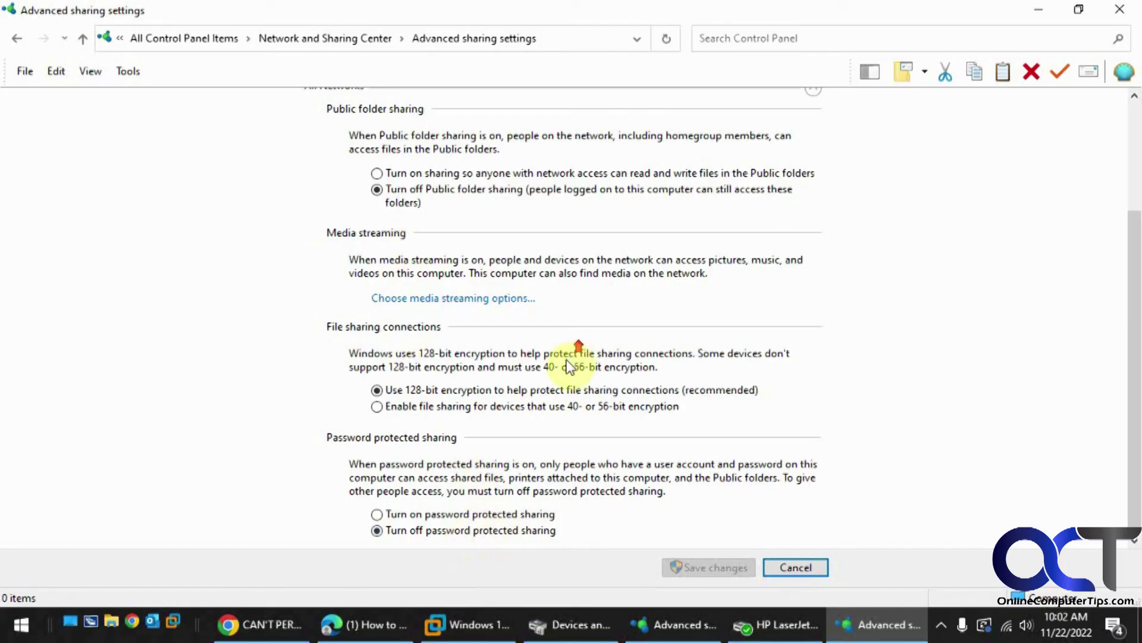
{"action": "left_click_drag", "start_coordinate": [1132, 388], "coordinate": [1135, 255]}
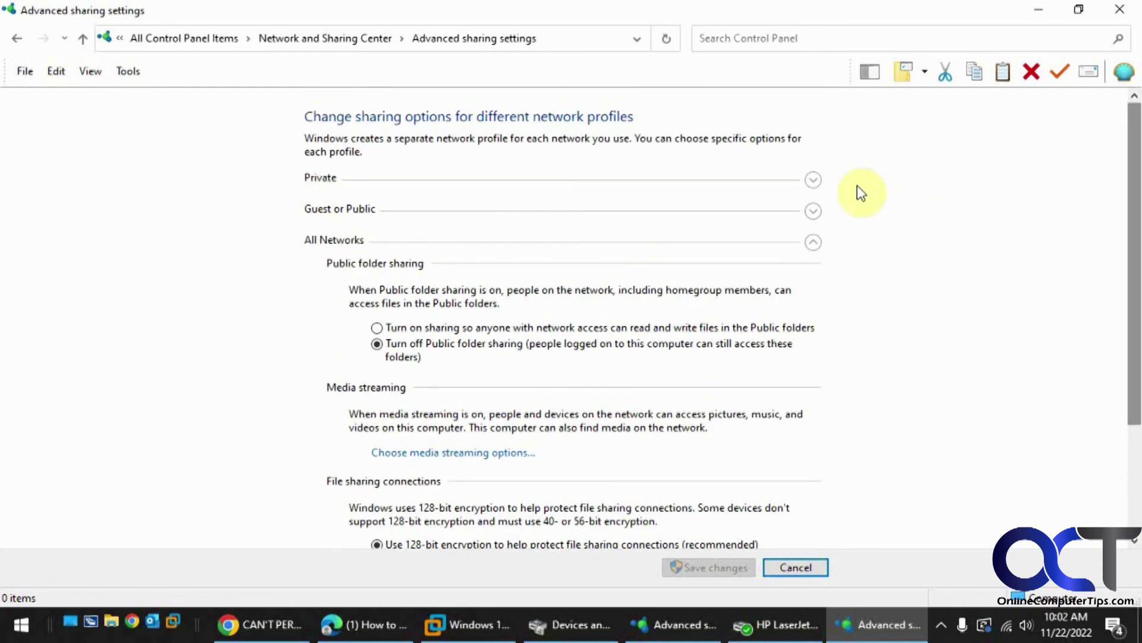
{"action": "left_click", "coordinate": [811, 180]}
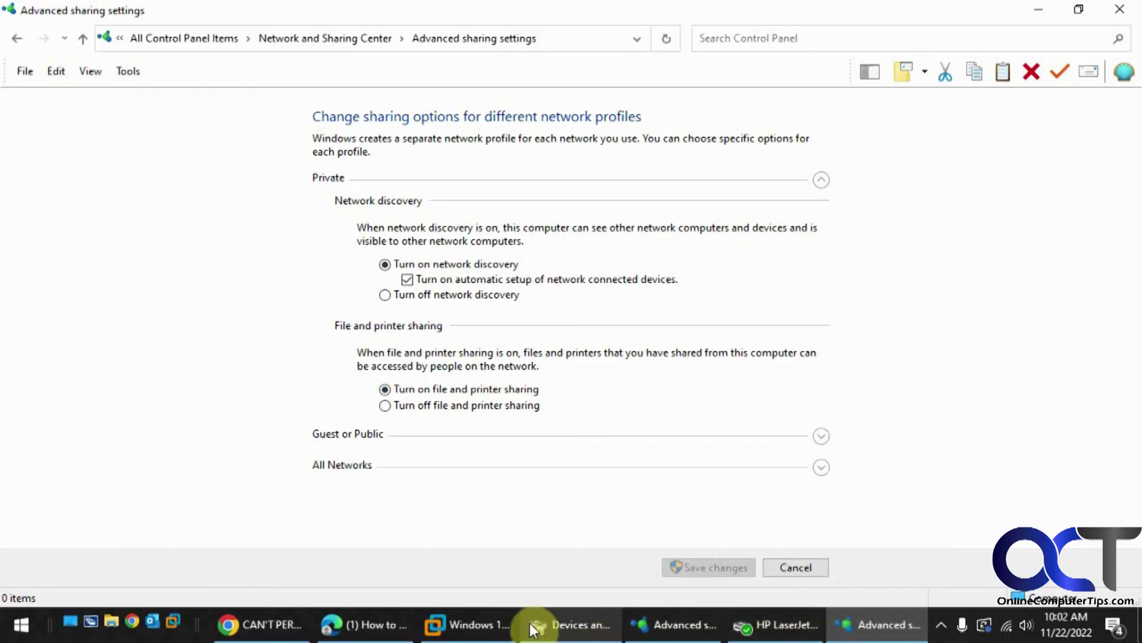
{"action": "left_click", "coordinate": [489, 623]}
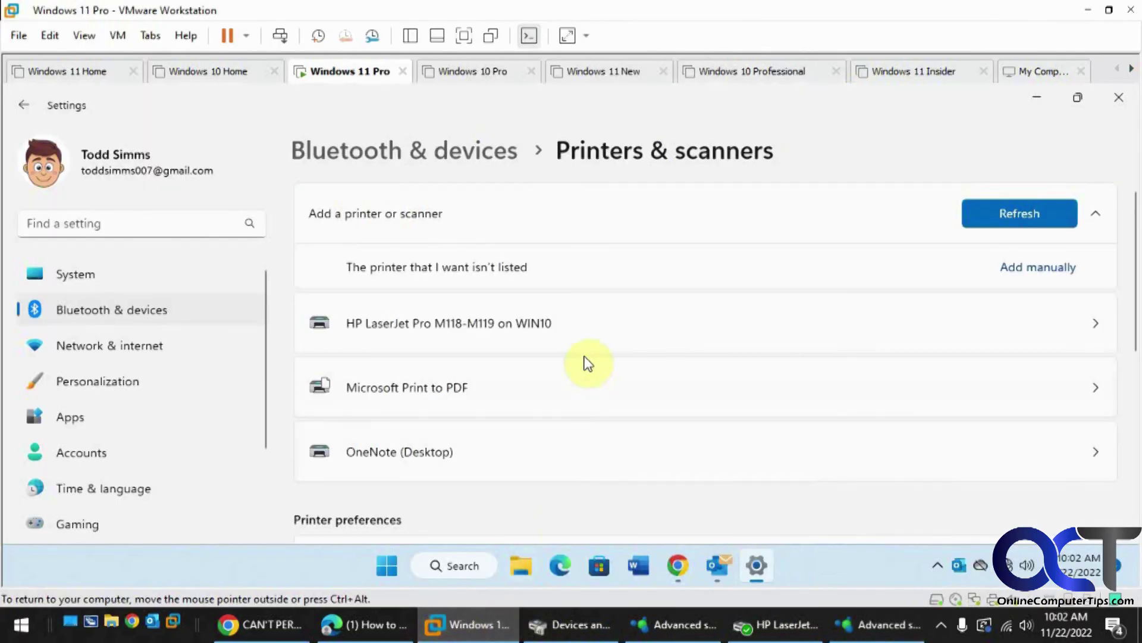